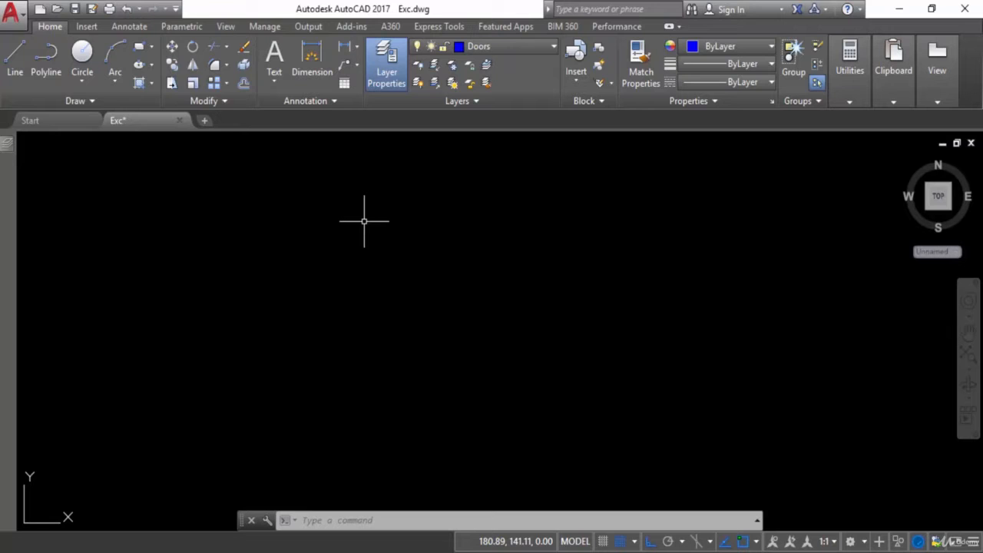
type("D")
key("Return")
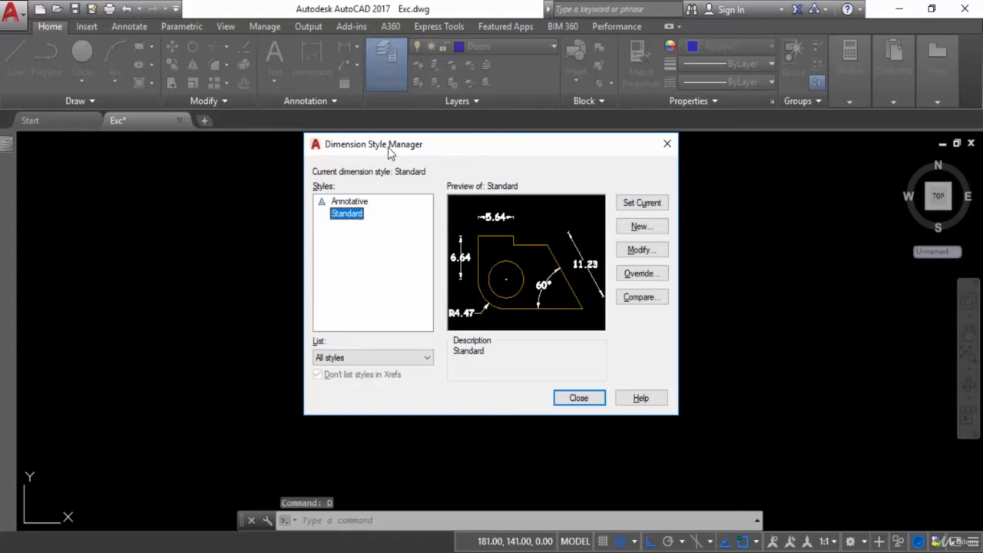
key("Escape")
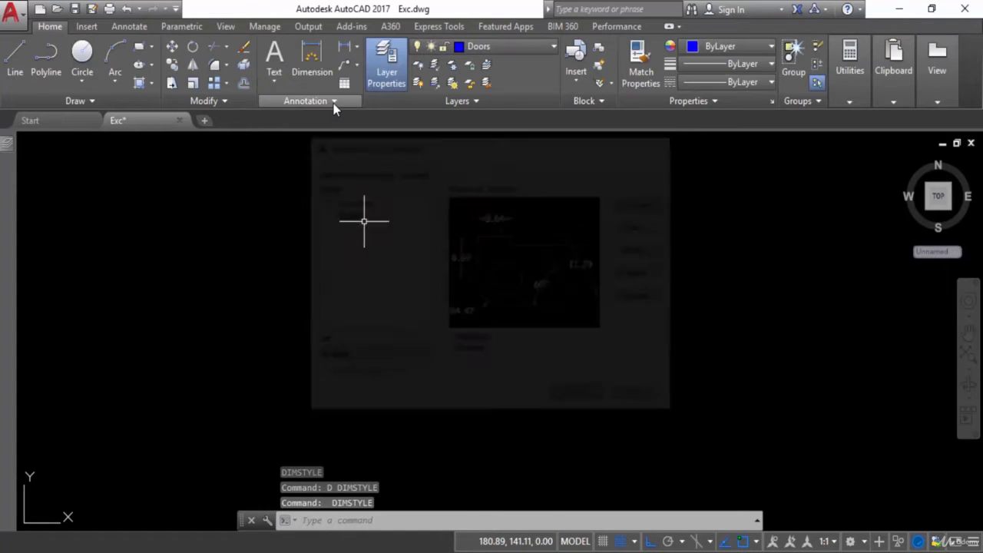
- Create a new dimension style named "Styl 1" based on Standard and continue to its settings
left_click(333, 103)
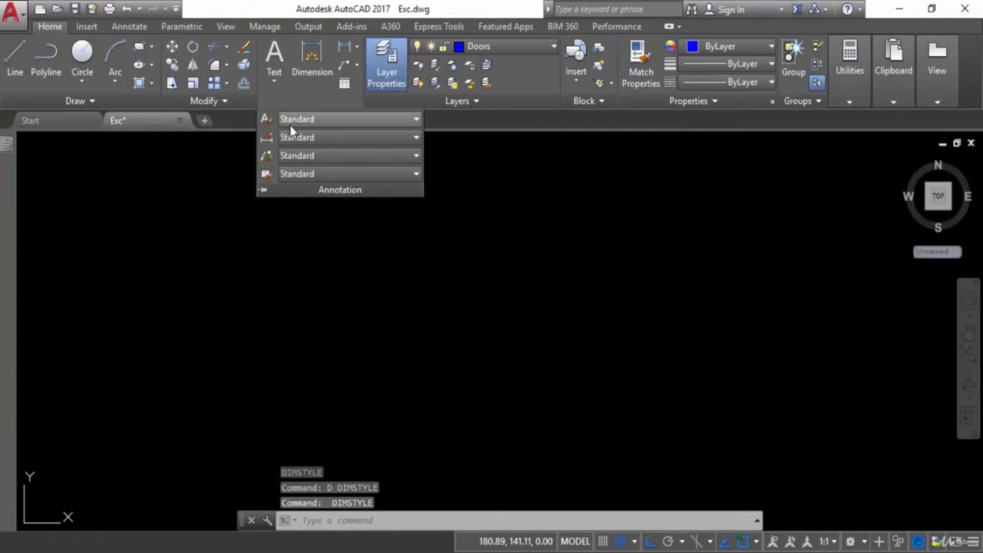
left_click(270, 139)
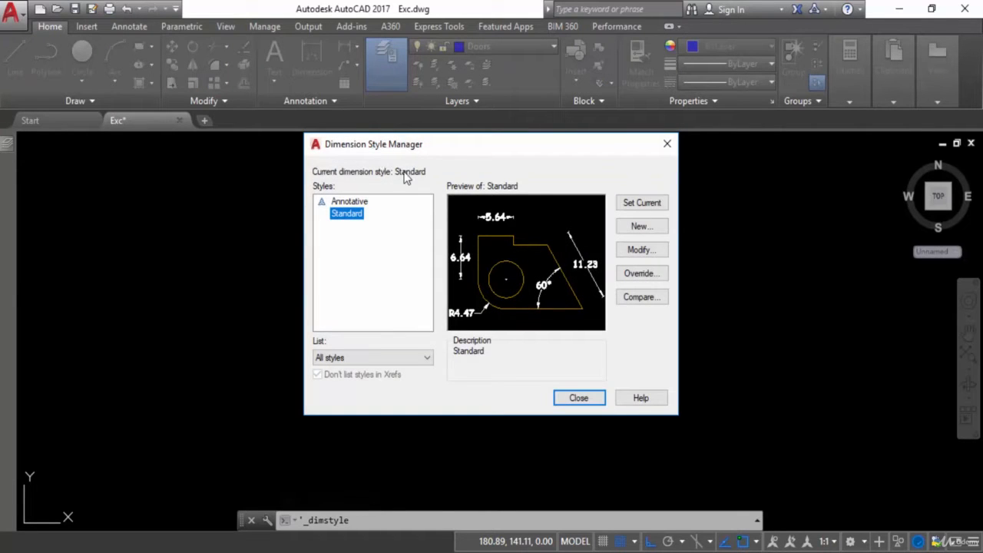
left_click(353, 202)
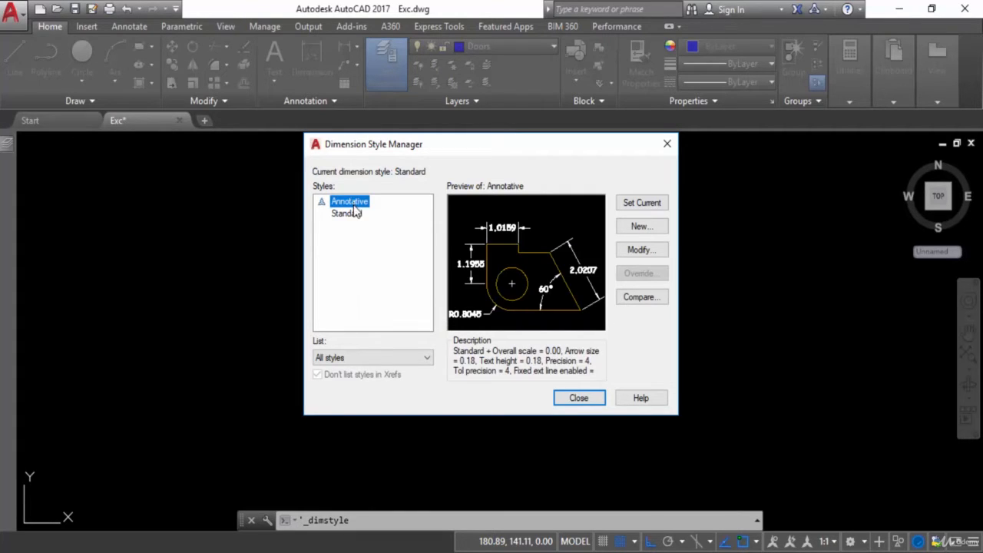
left_click(353, 214)
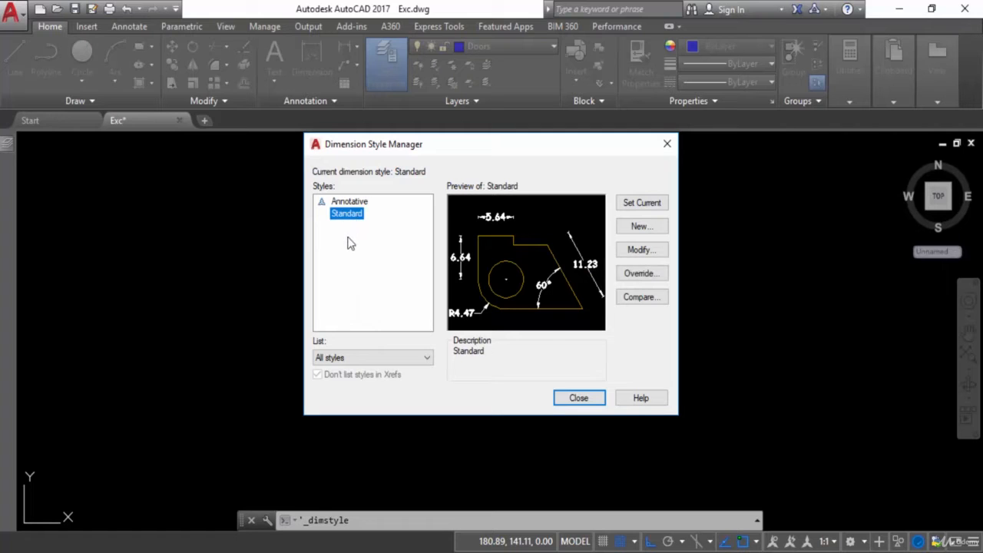
mouse_move(348, 243)
left_click(637, 228)
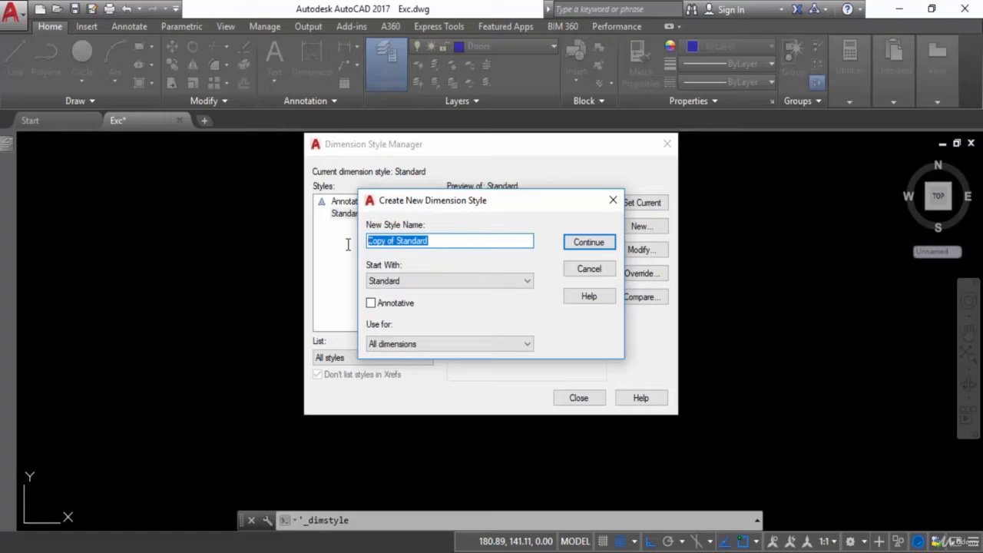
type("sT")
left_click(440, 281)
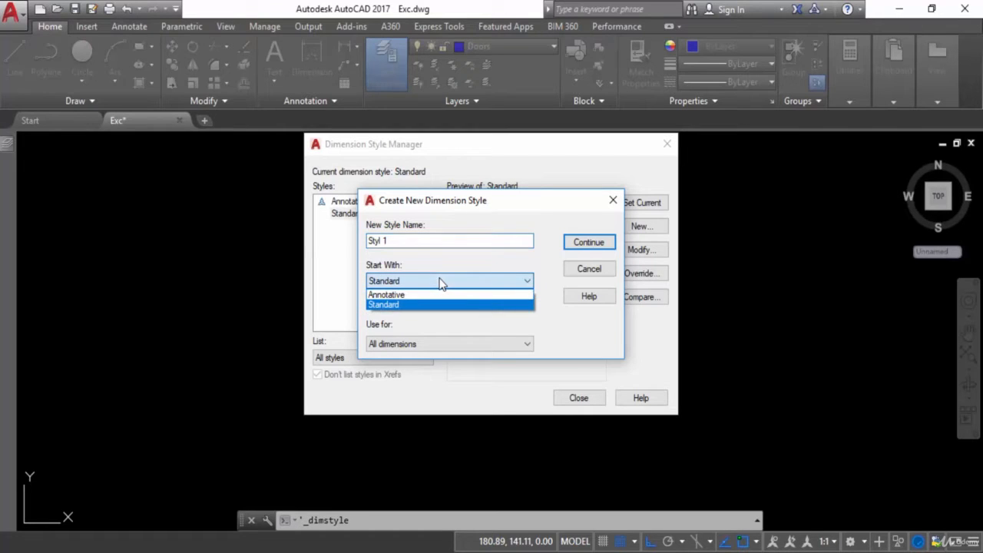
left_click(385, 306)
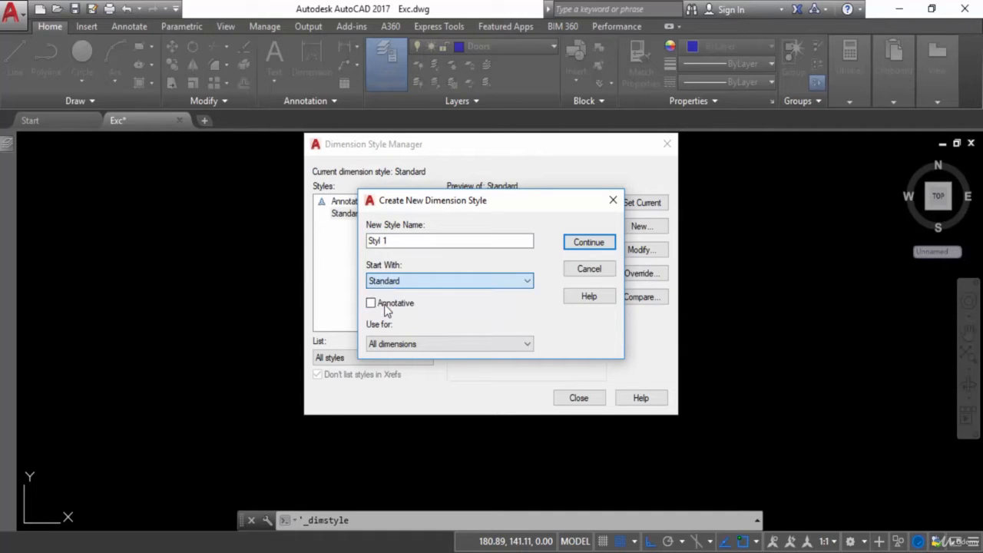
left_click(588, 242)
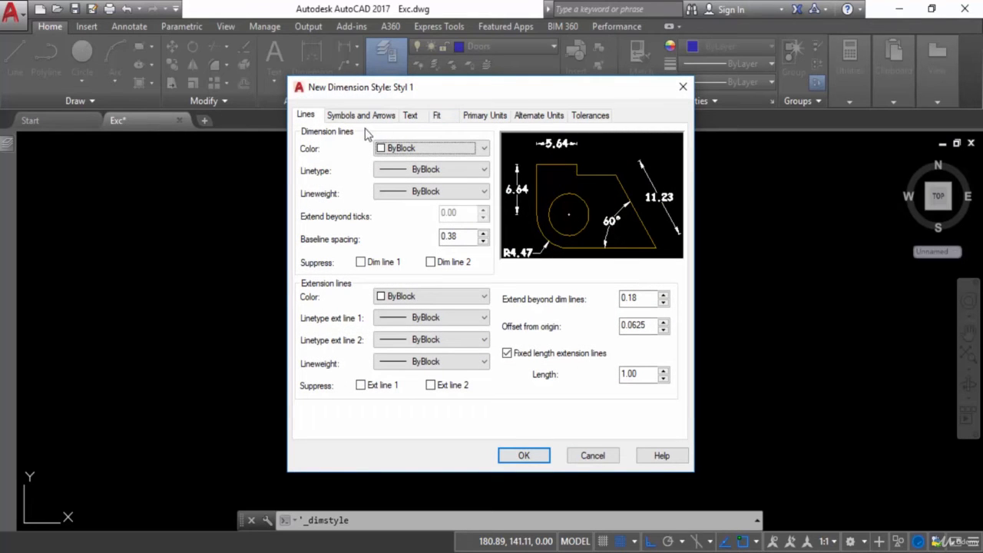
- Set the font of the Standard text style used by the dimension text to Comic Sans MS, Bold Italic, and apply it
left_click(410, 118)
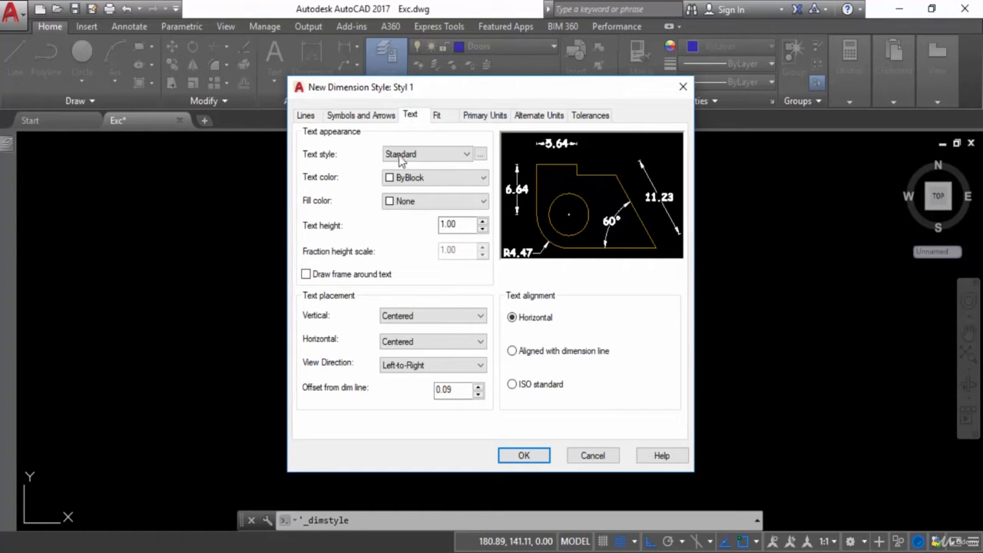
left_click(480, 154)
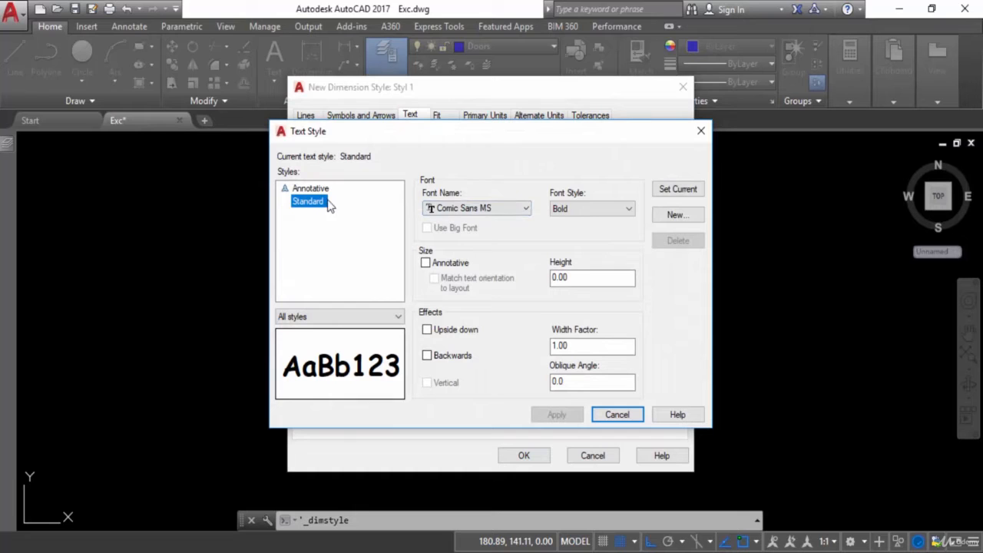
left_click(503, 209)
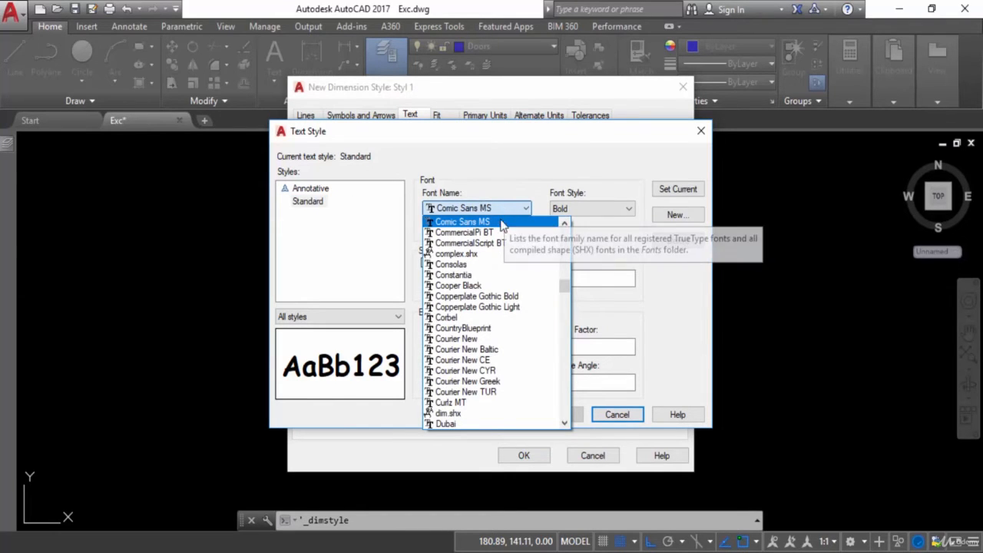
scroll(486, 261, "up", 1)
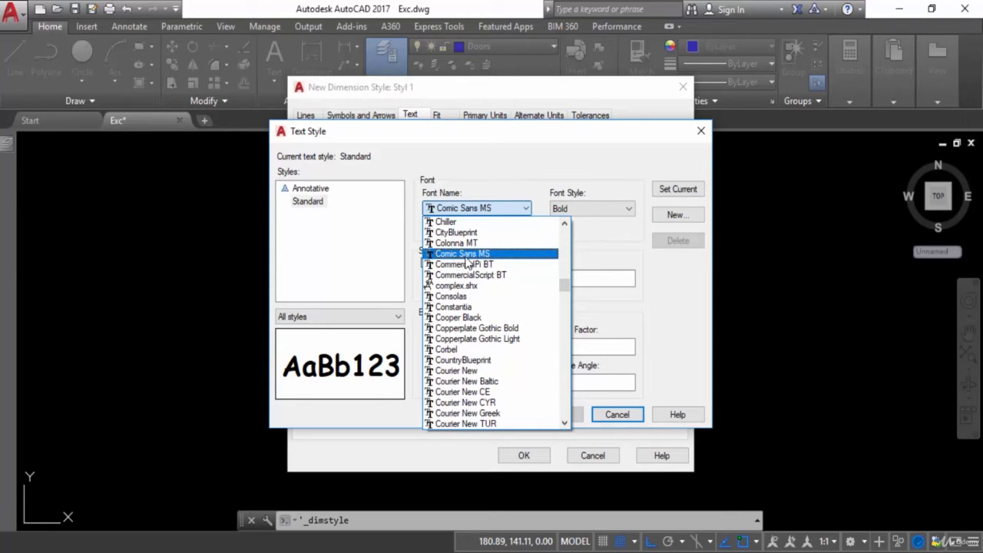
left_click(461, 254)
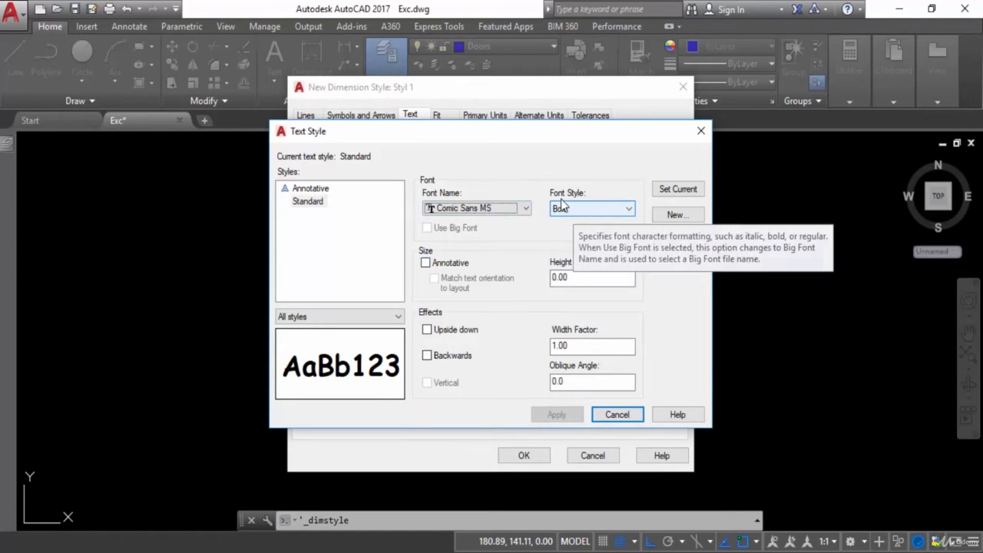
left_click(591, 208)
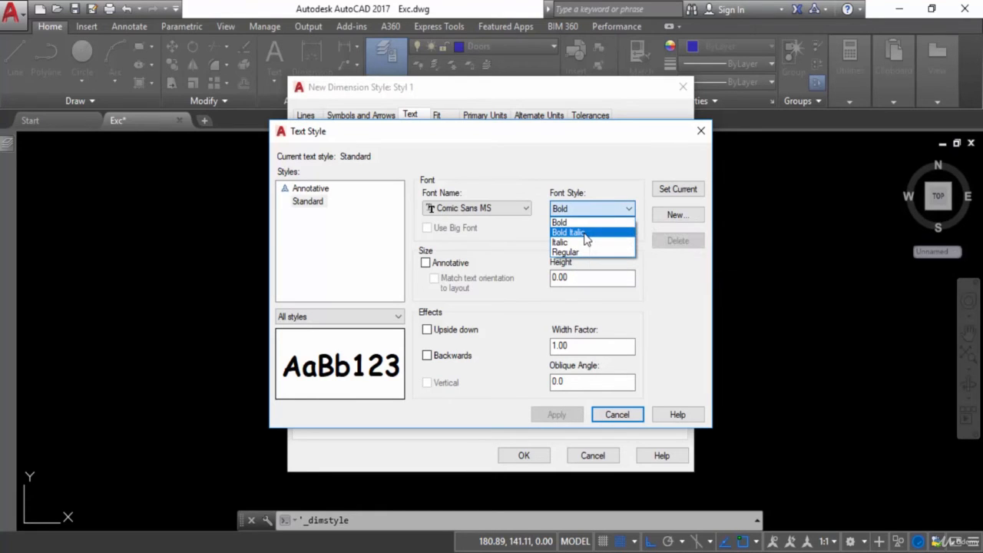
left_click(584, 235)
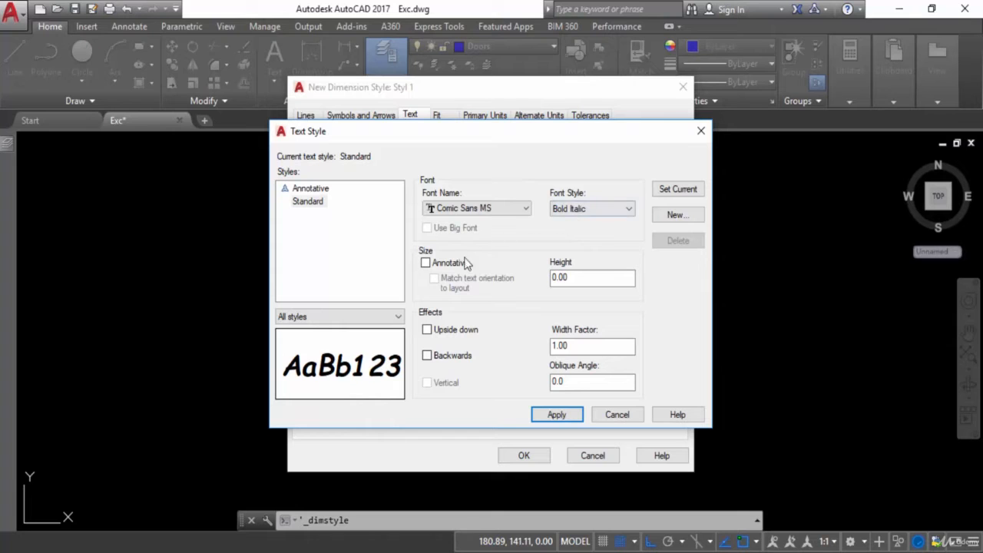
left_click(562, 415)
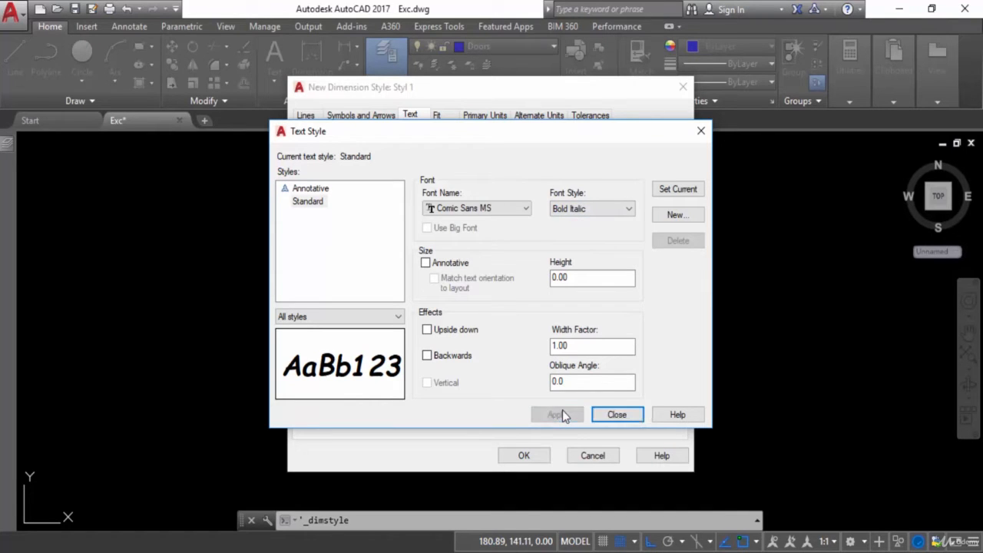
left_click(615, 415)
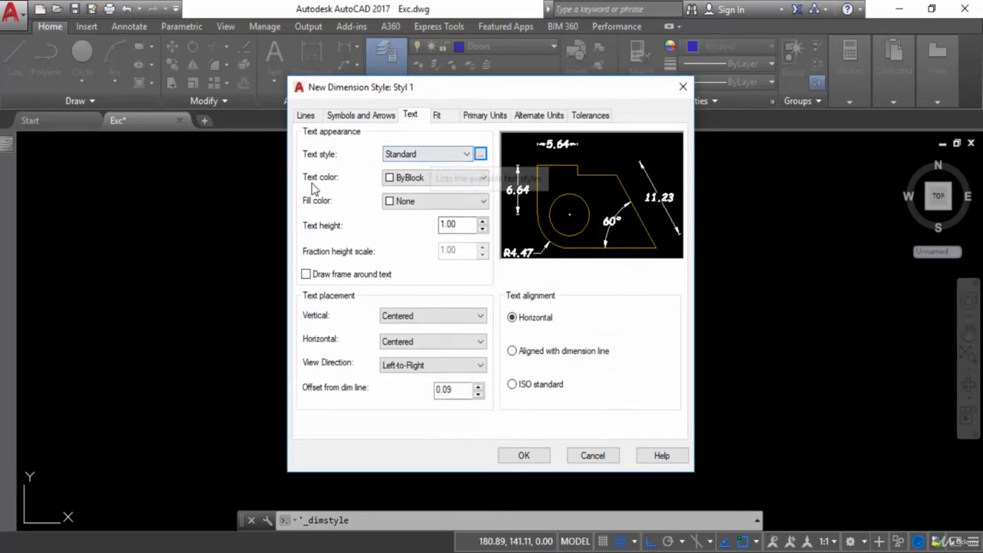
- Set the dimension text color to ByLayer and the text height to 3
left_click(426, 178)
left_click(425, 192)
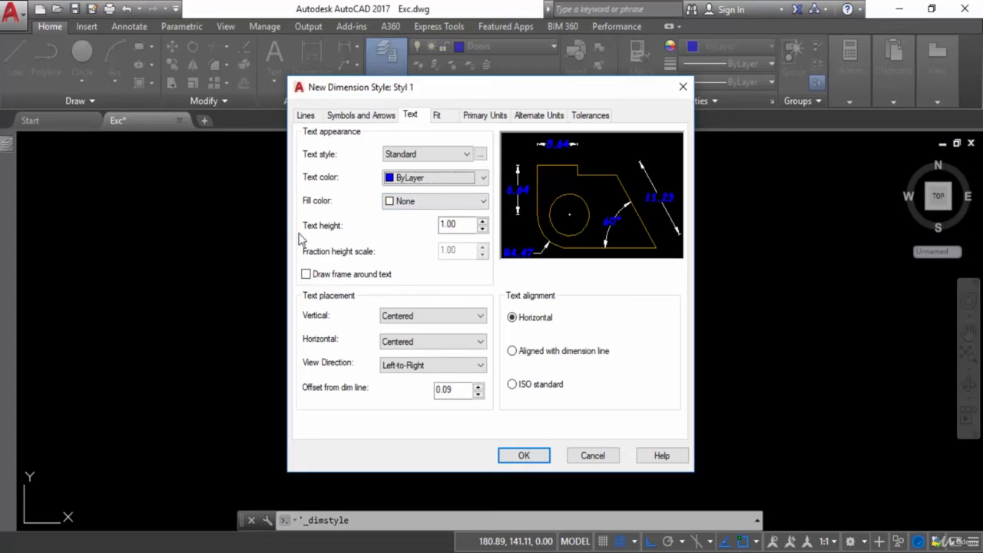
double_click(469, 225)
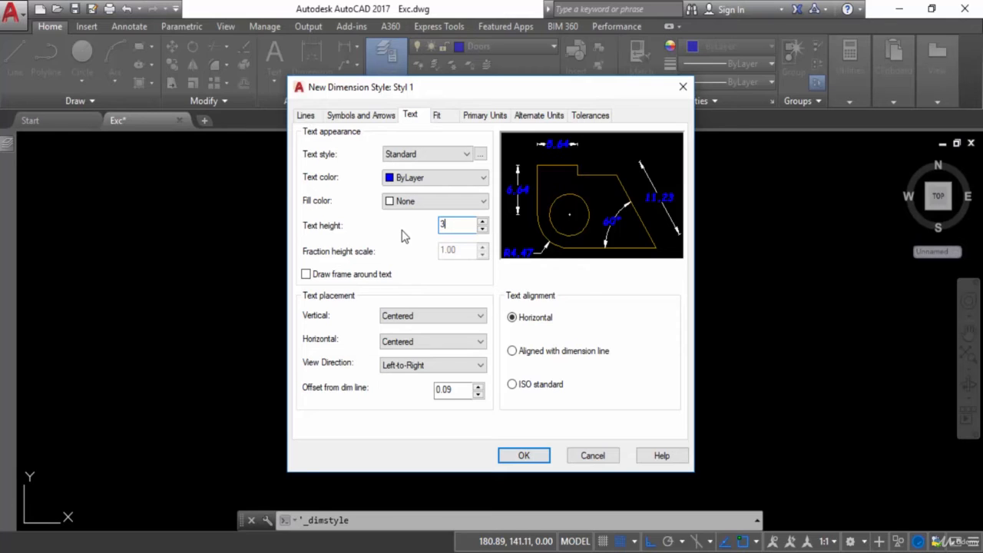
key("Tab")
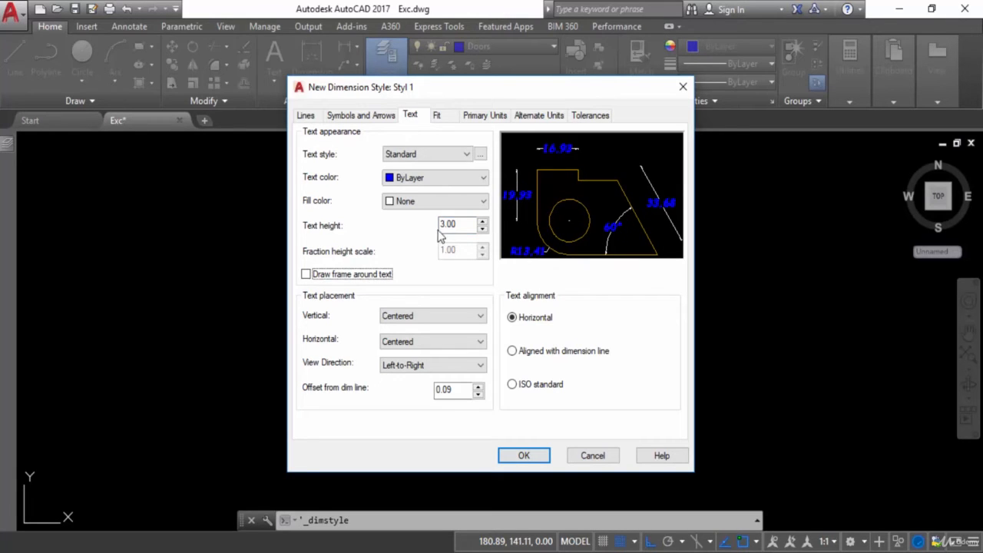
- Set the first and second arrowheads to Dot with an arrow size of 3, and the center marks to None
left_click(378, 116)
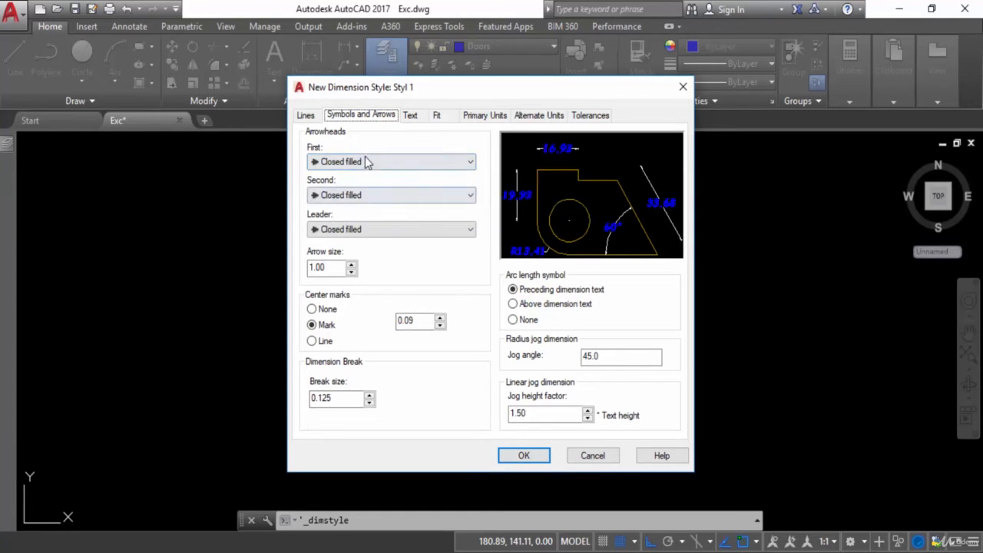
left_click(363, 162)
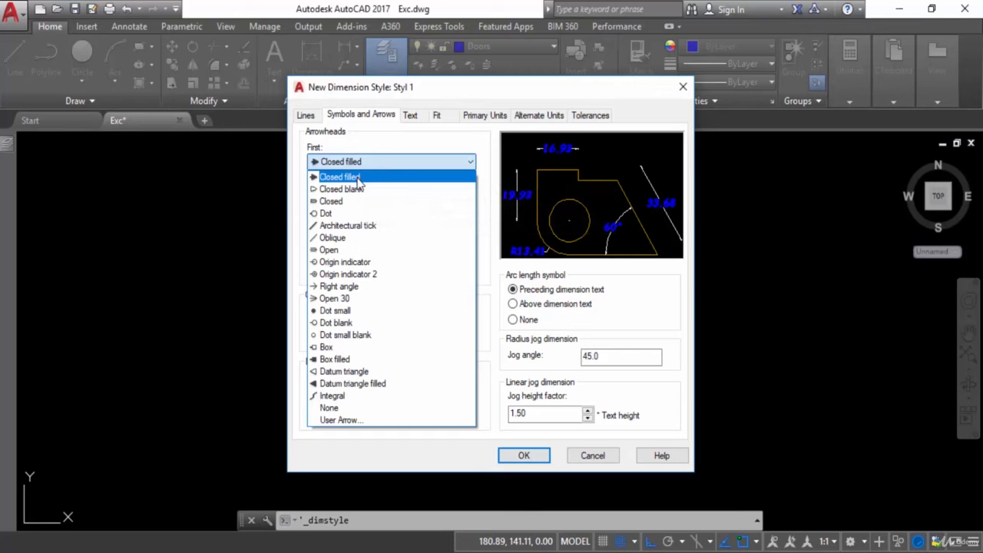
left_click(339, 213)
left_click(312, 308)
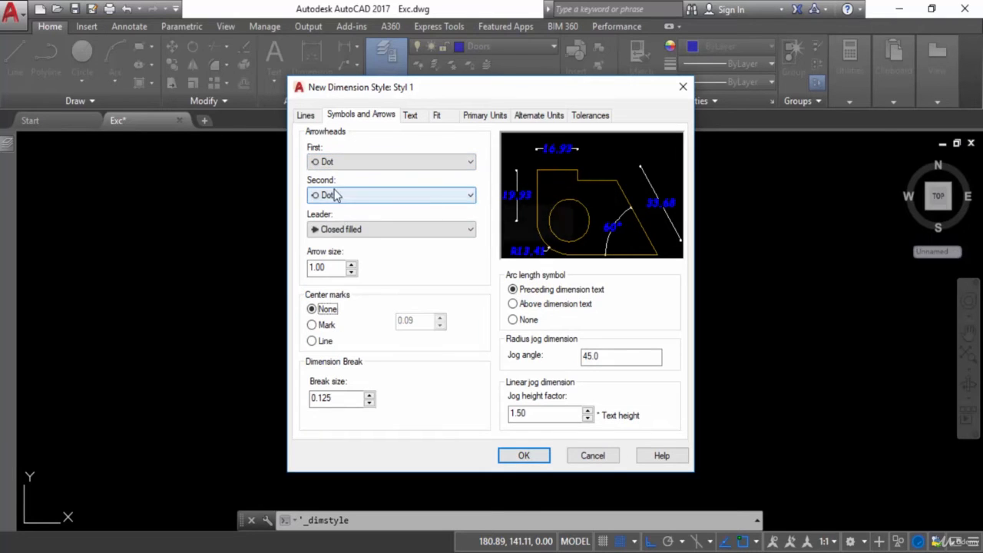
double_click(329, 267)
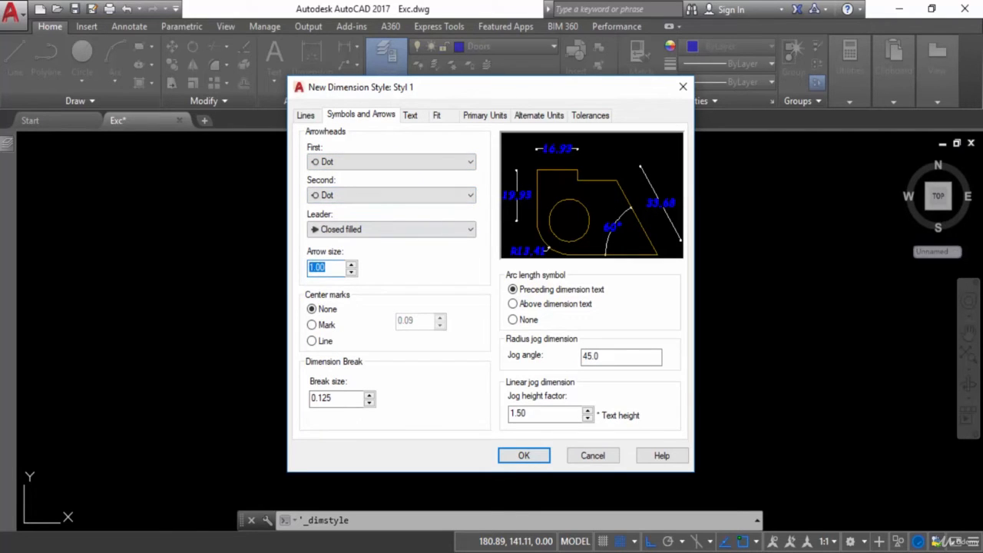
type("3")
key("Tab")
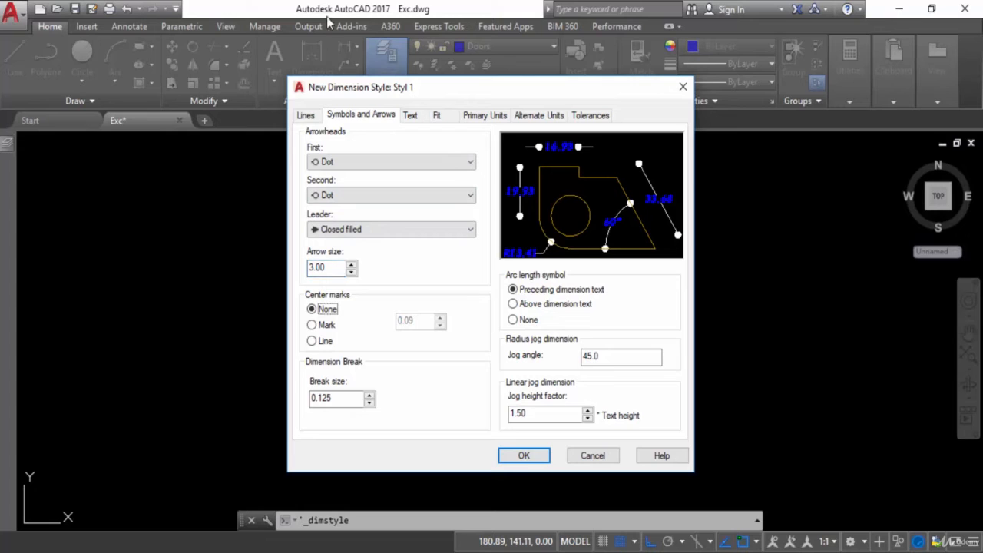
- Set the color, linetype and lineweight of the dimension lines to ByLayer
left_click(305, 115)
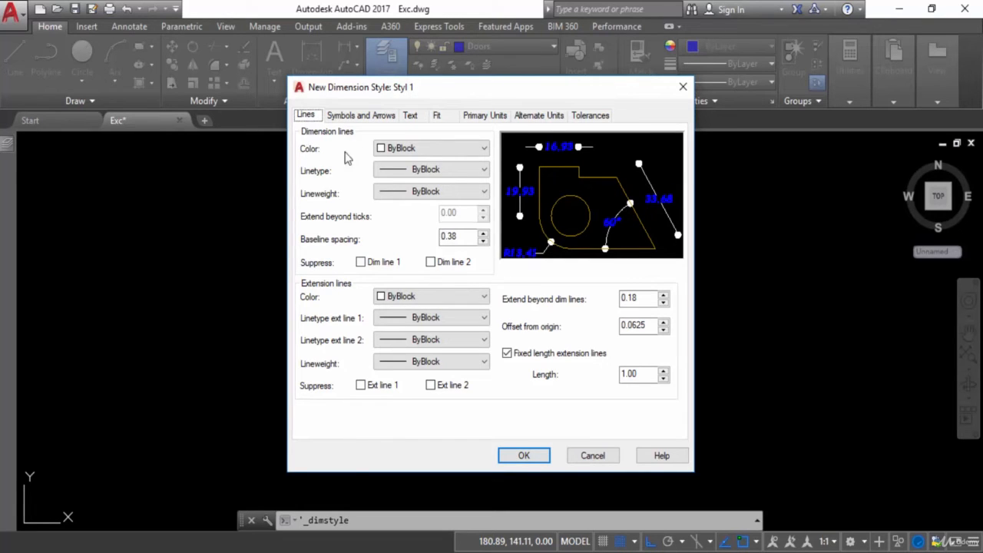
left_click(407, 149)
left_click(407, 163)
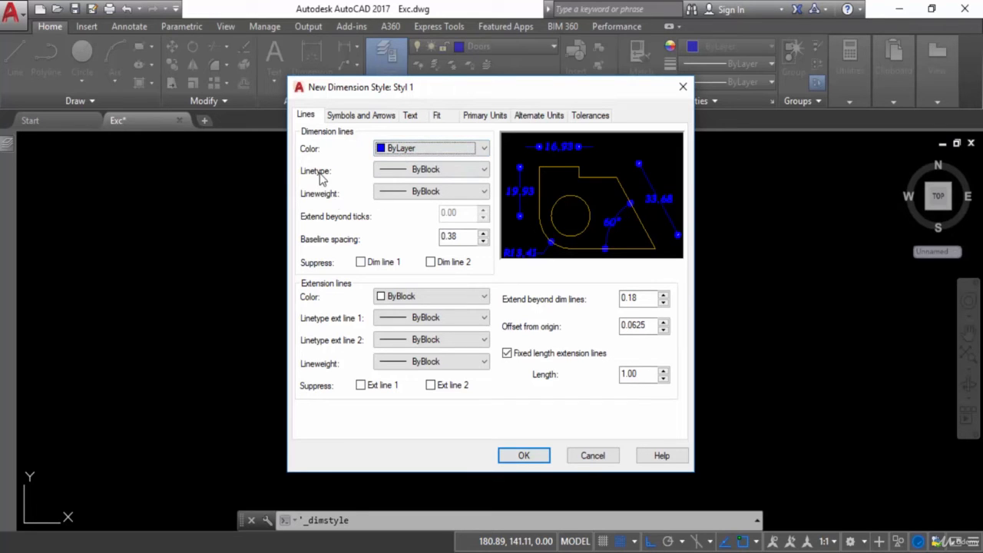
left_click(420, 170)
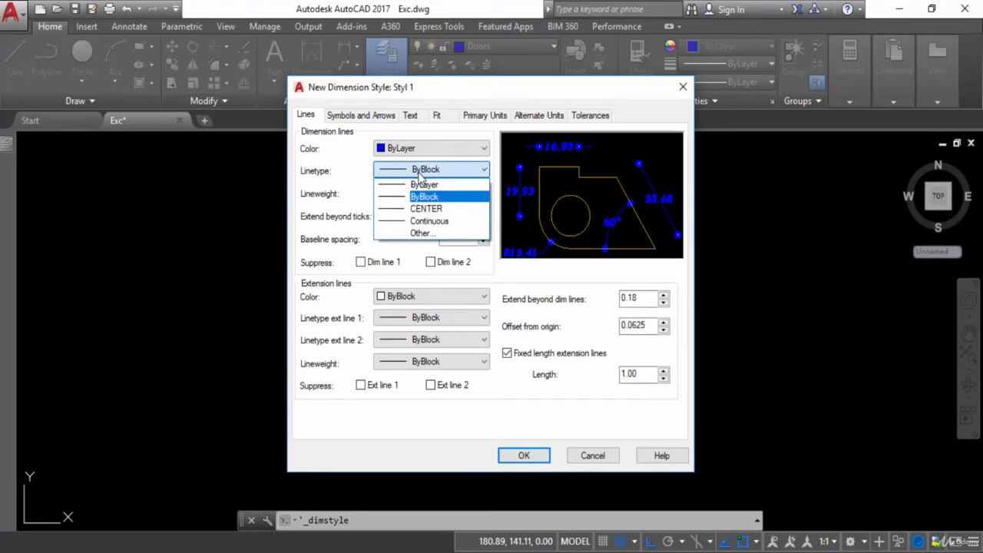
left_click(421, 185)
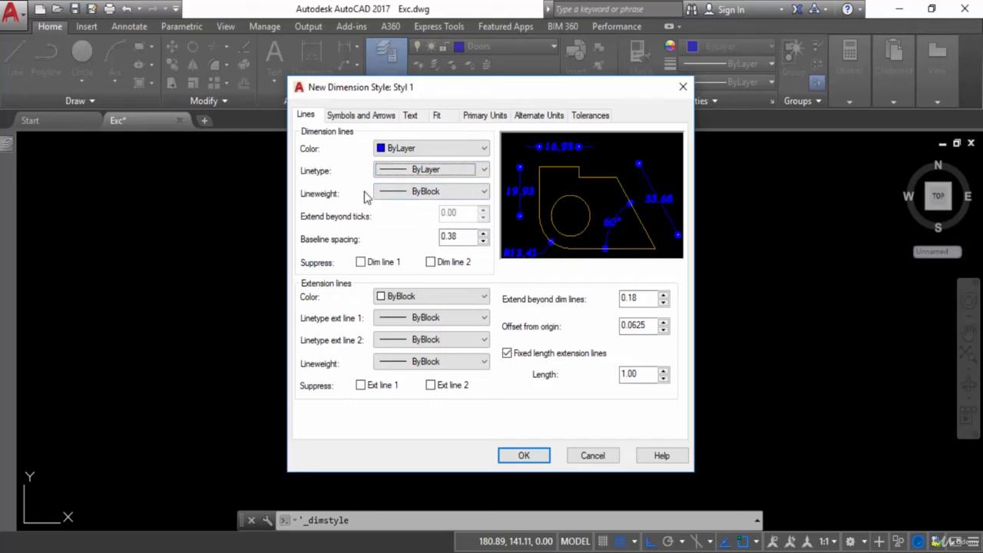
left_click(428, 192)
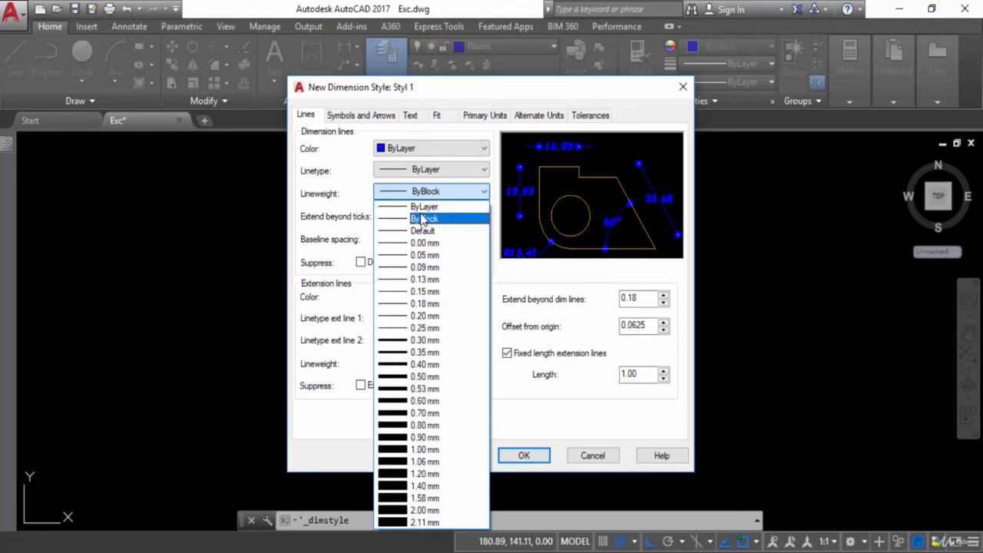
left_click(424, 207)
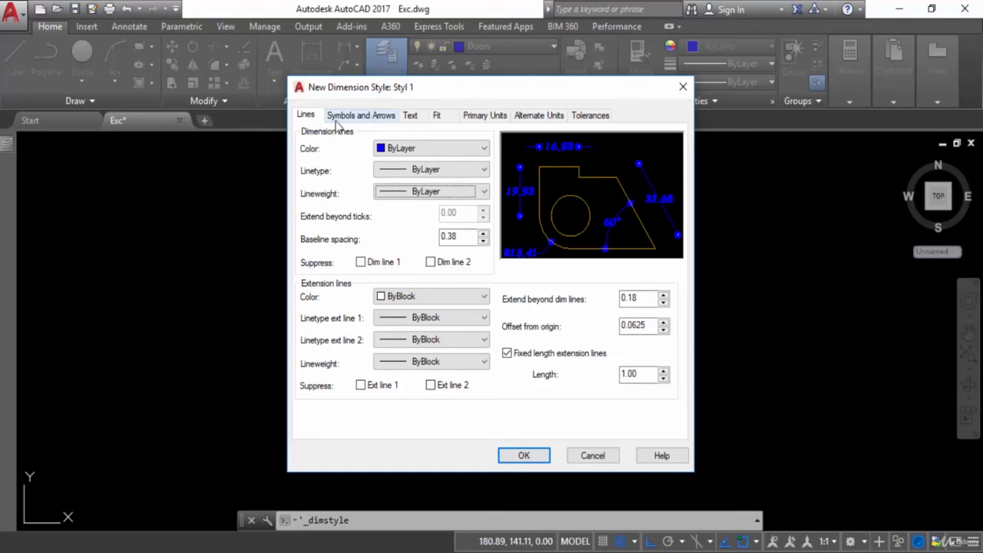
- Keep the primary units' linear format at Decimal with a precision of 0.00 and accept the dimension style settings
left_click(475, 121)
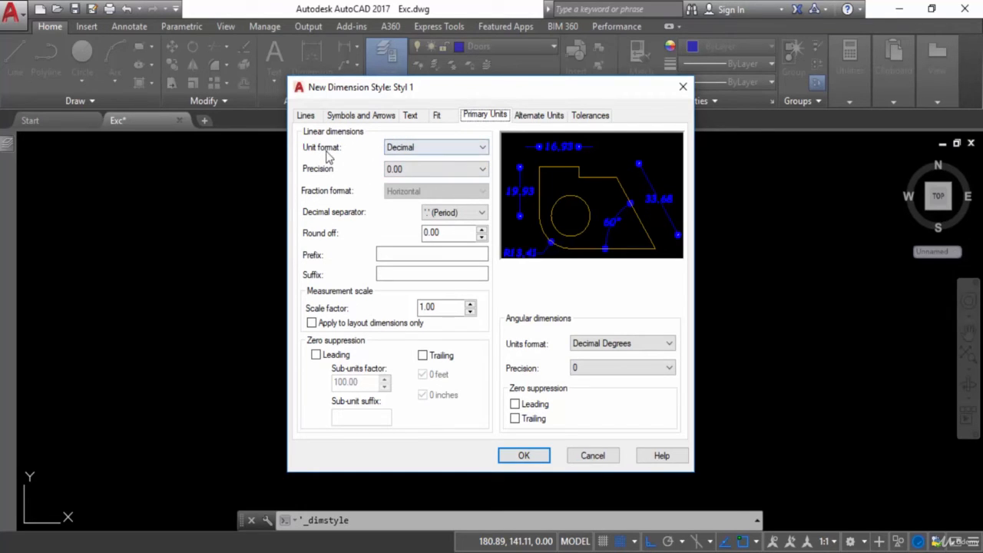
left_click(439, 152)
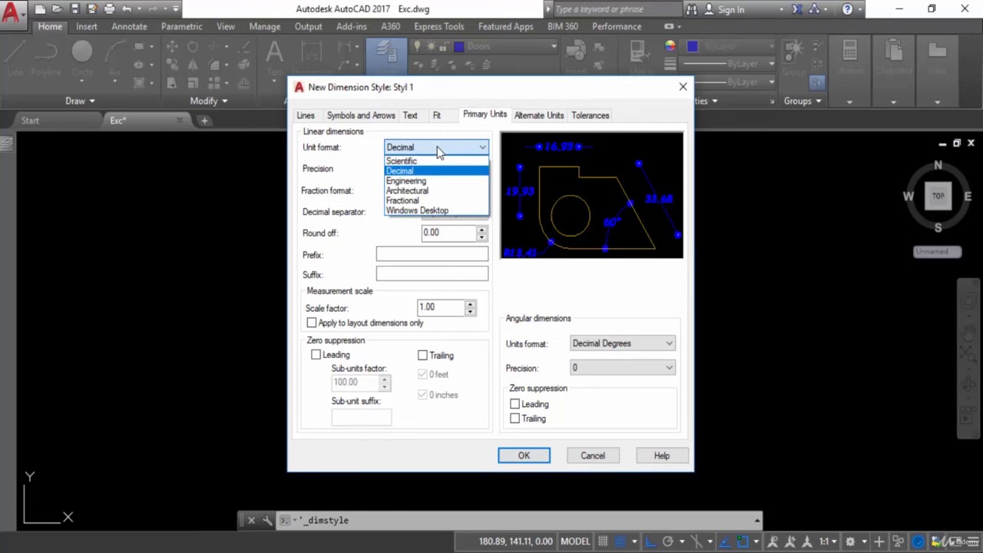
left_click(441, 153)
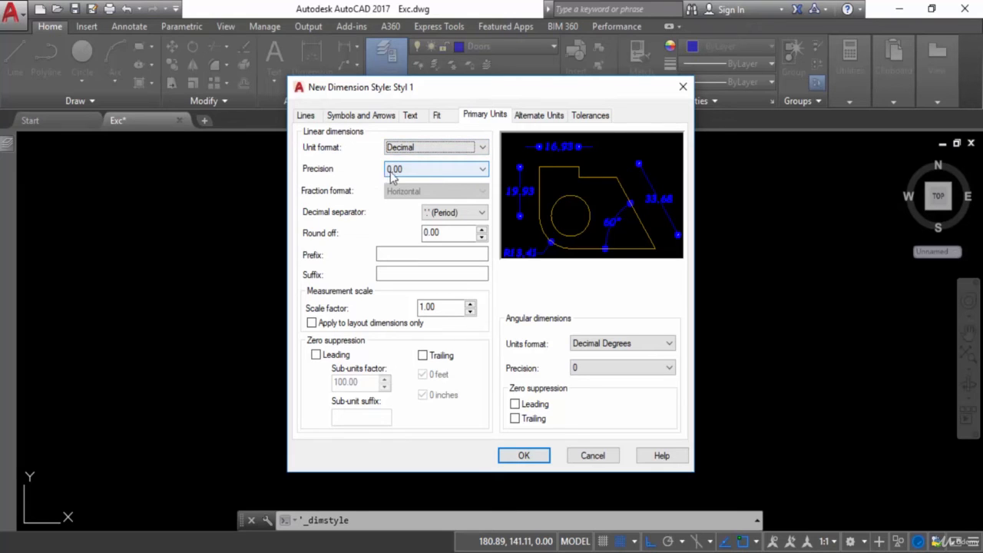
left_click(396, 175)
left_click(400, 193)
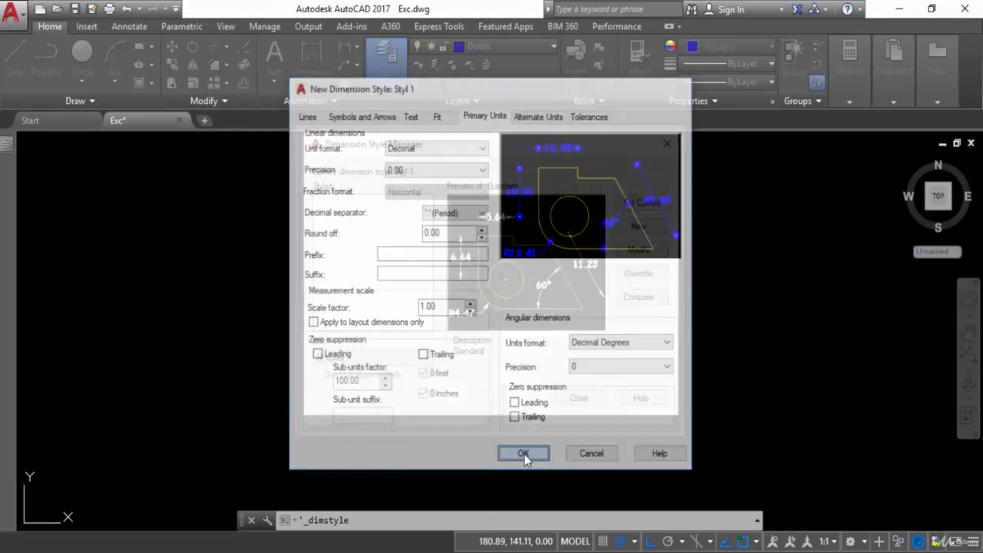
left_click(525, 456)
- Make Styl 1 the current dimension style and close the Dimension Style Manager
left_click(342, 226)
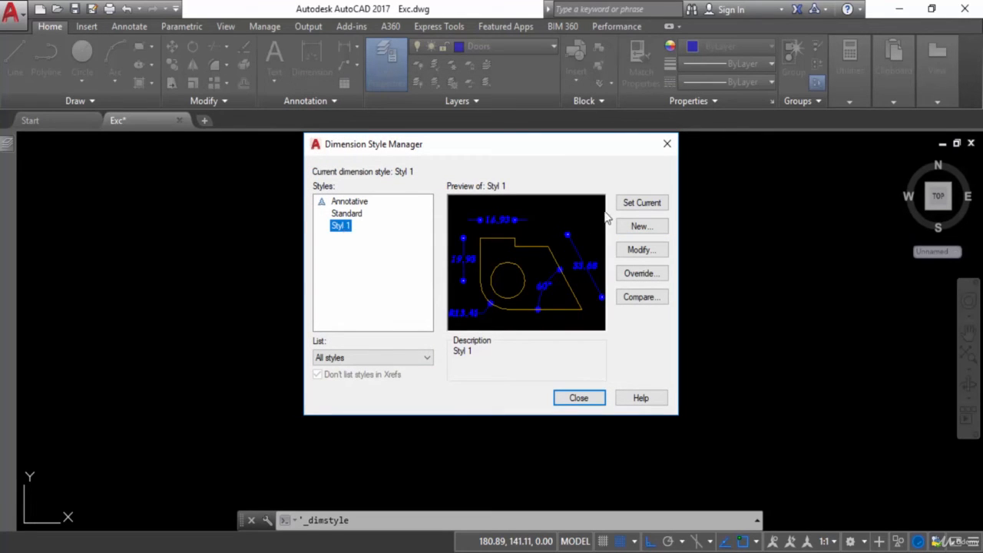
left_click(637, 208)
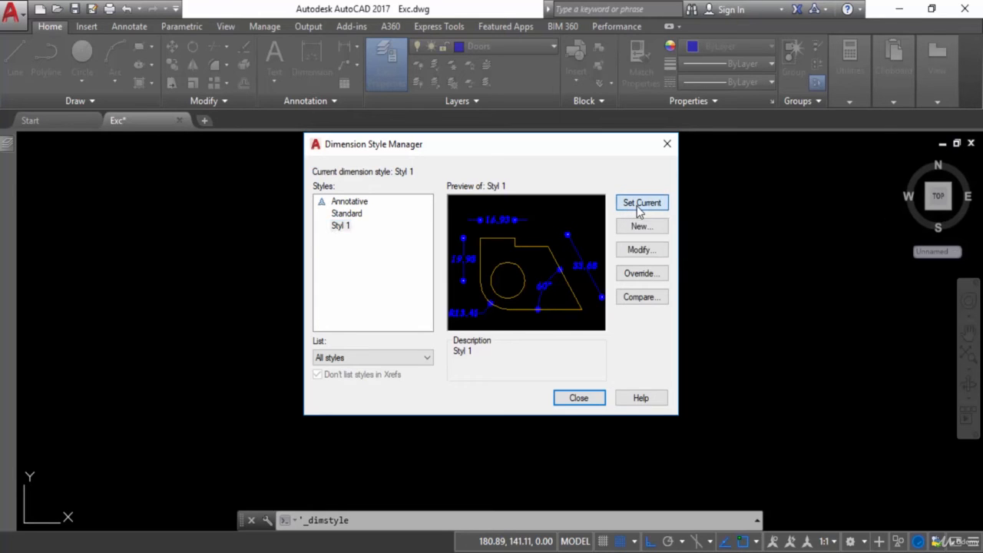
left_click(579, 400)
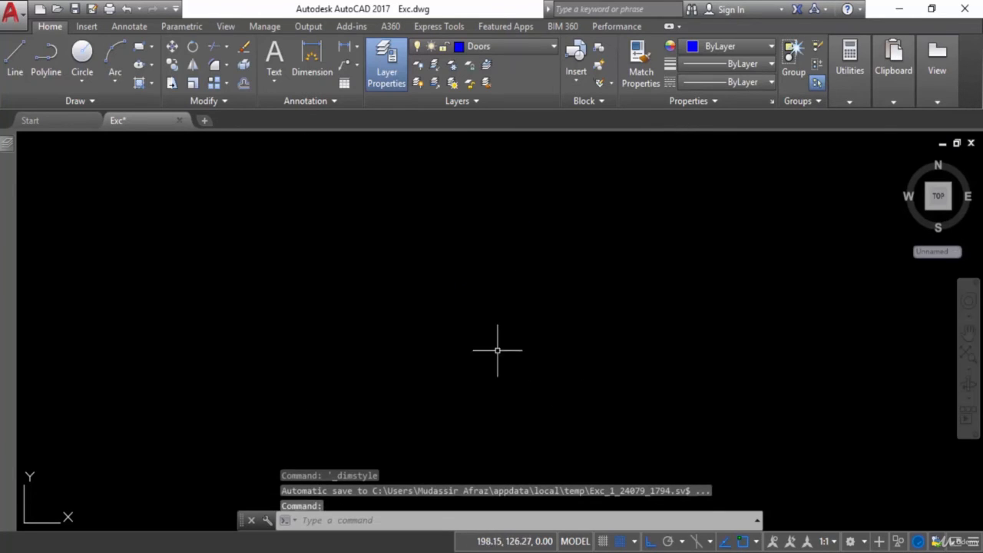
- Draw a rectangle about 25 units wide in the middle of the empty drawing area
key("Escape")
type("re")
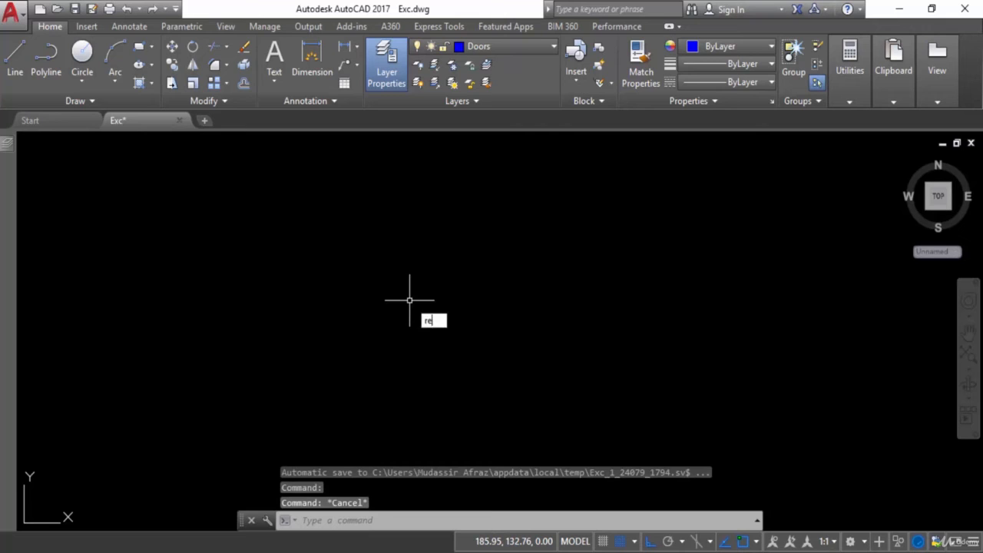
type("c")
key("Return")
left_click(366, 256)
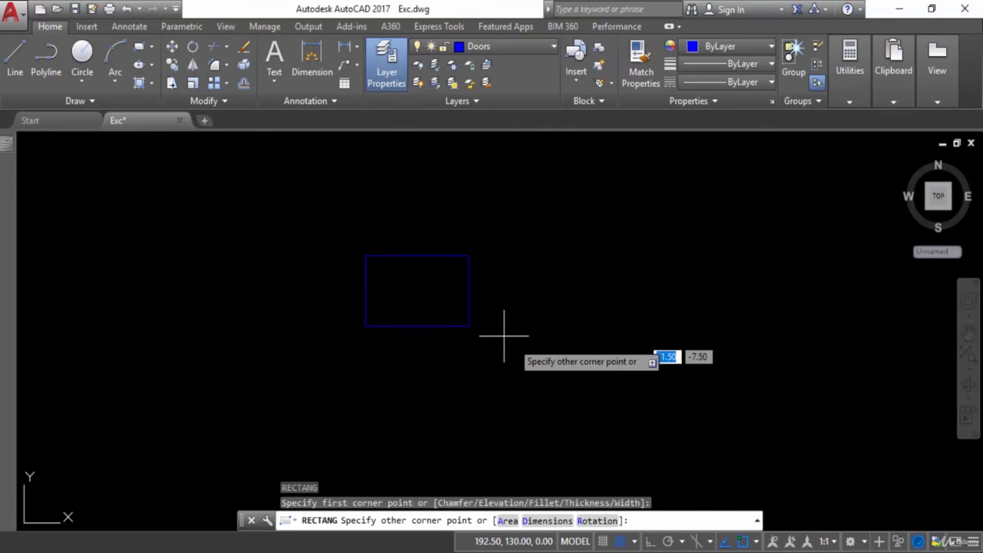
left_click(591, 374)
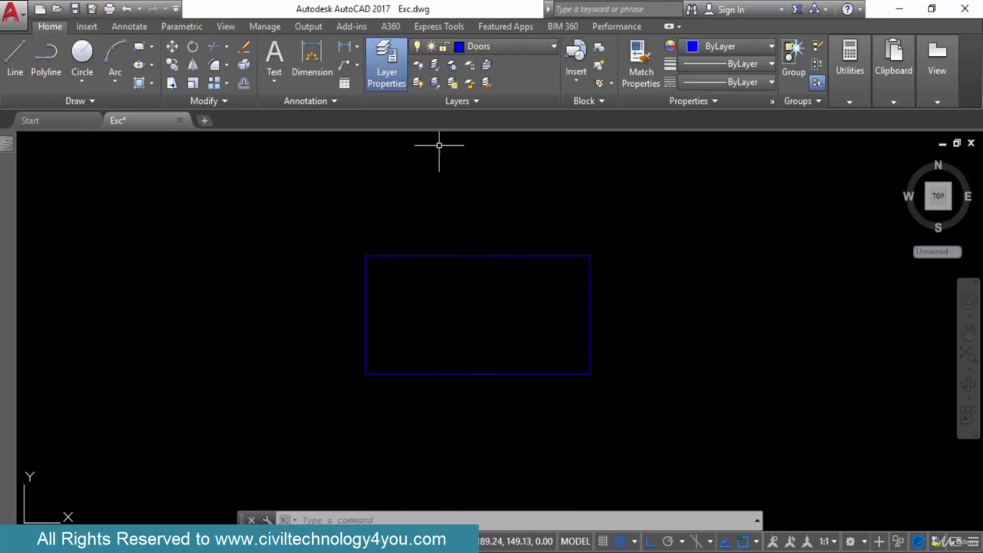
- Create a new layer named Dim I with yellow color, close the Layer Properties Manager and make Dim I the current layer
mouse_move(5, 149)
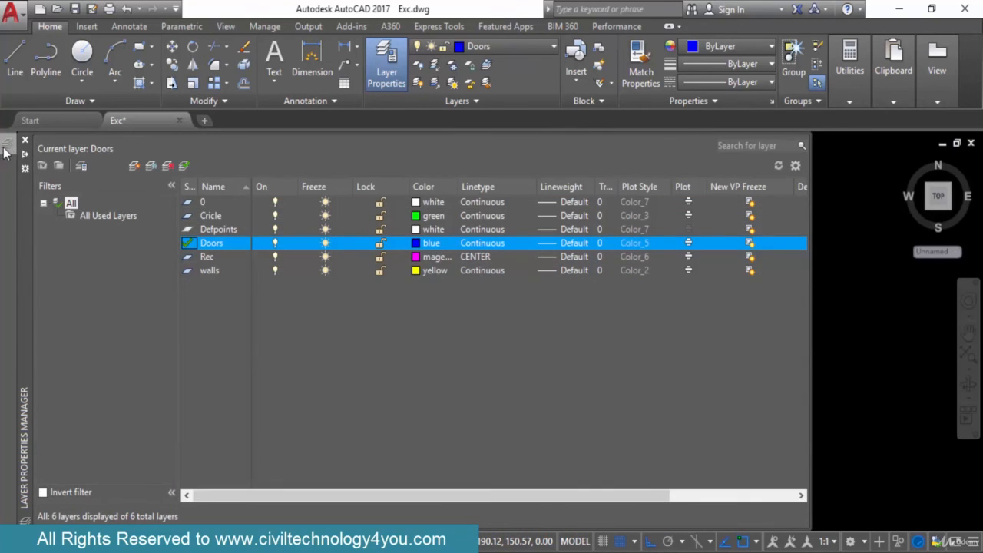
left_click(135, 165)
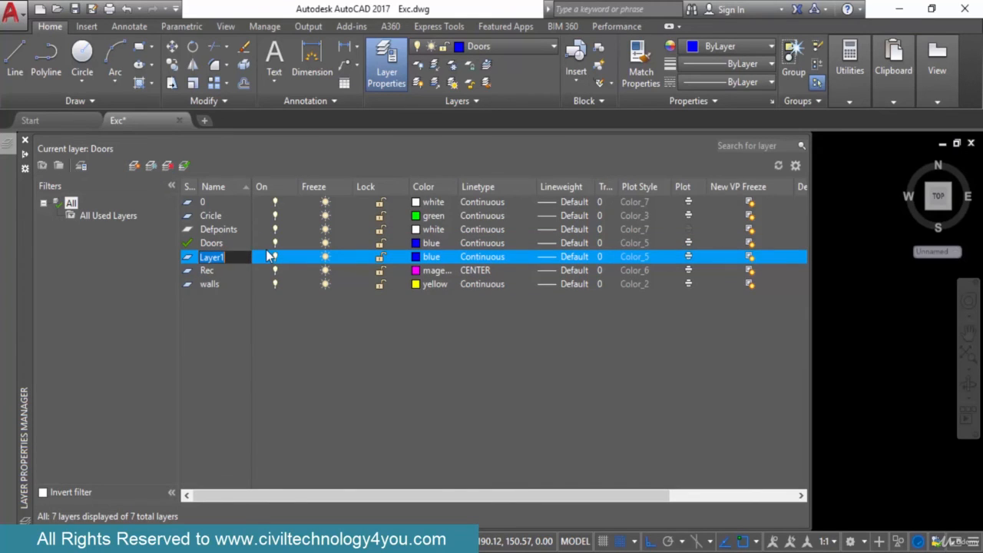
type("Dim")
left_click(415, 258)
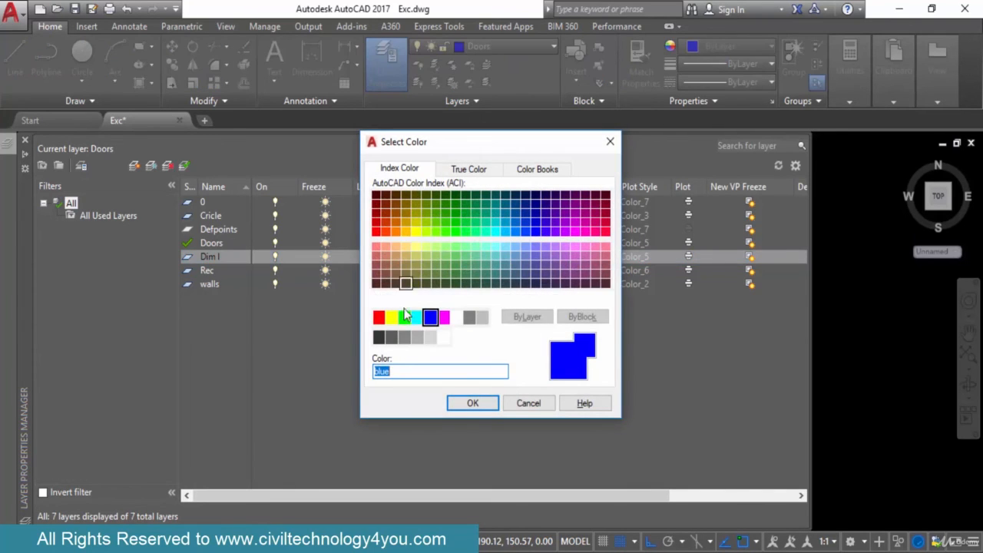
left_click(391, 321)
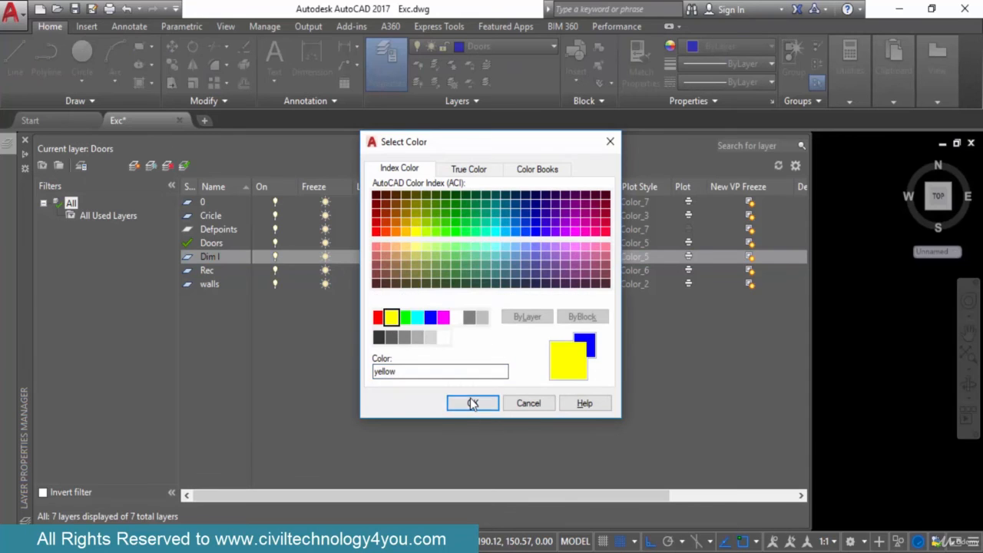
left_click(470, 400)
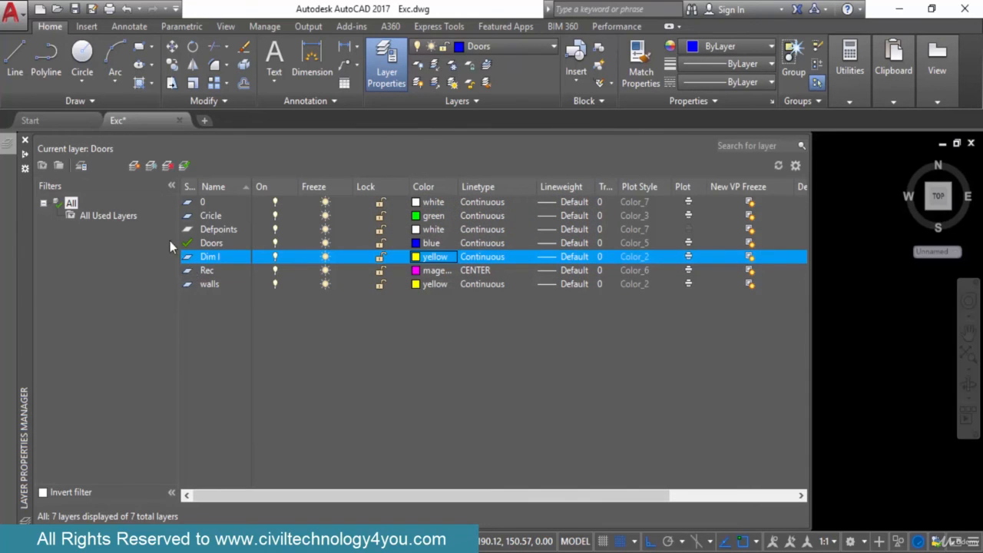
left_click(25, 140)
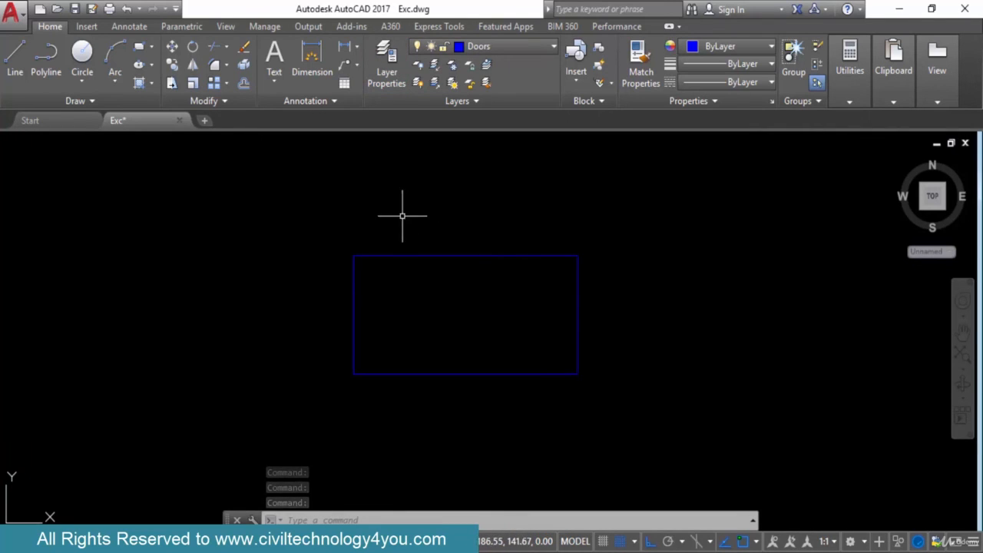
left_click(444, 50)
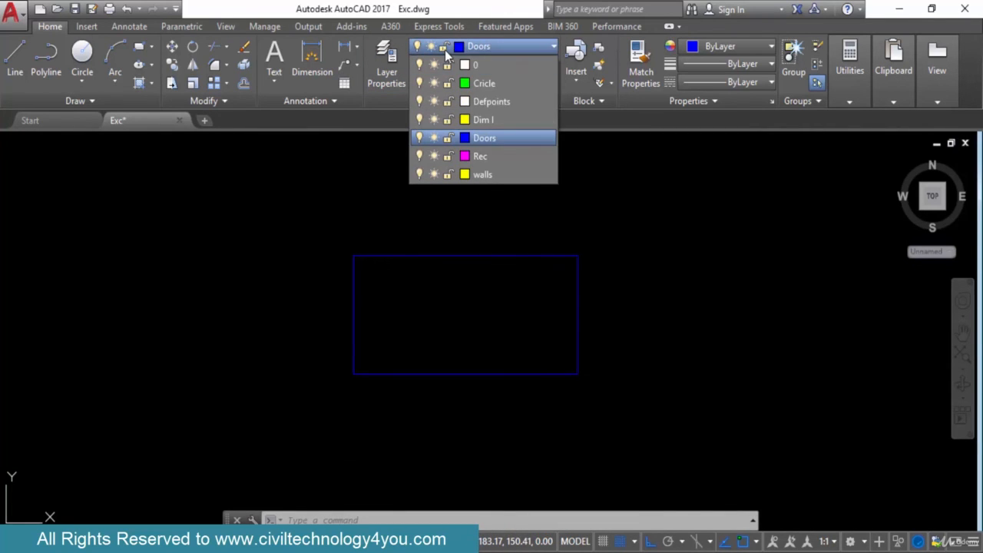
left_click(478, 120)
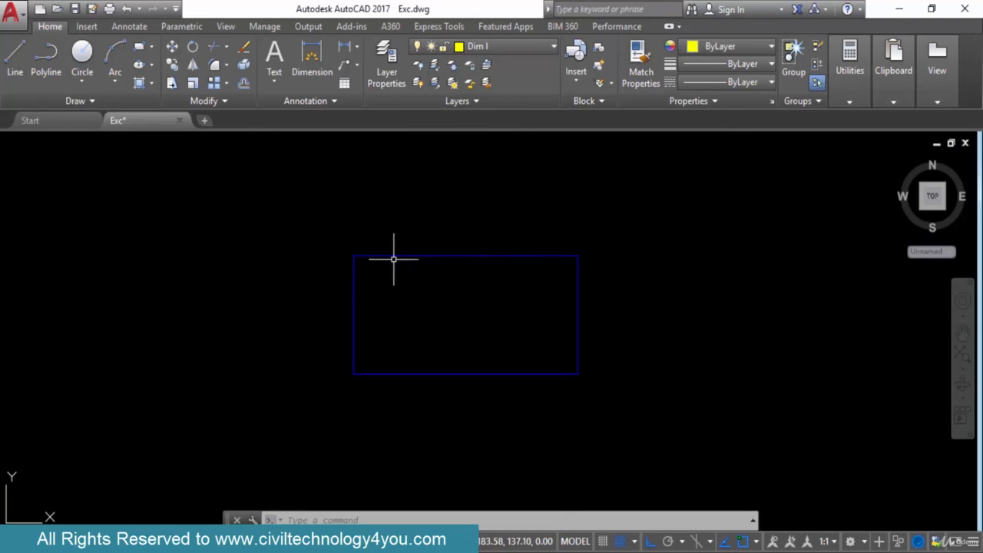
- Add an aligned dimension to the rectangle's top edge between its two upper corners, placing the dimension line above the edge
key("Escape")
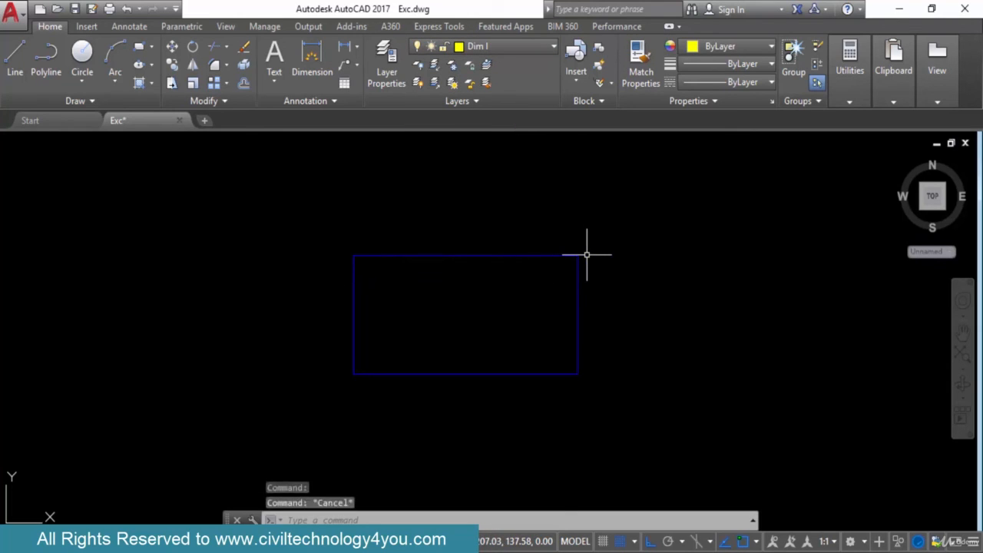
type("dal")
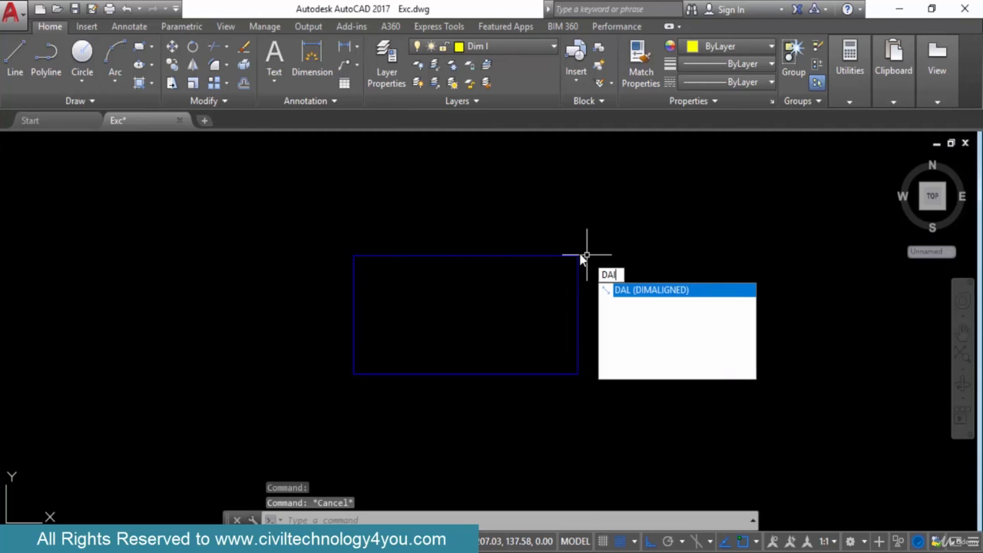
key("Return")
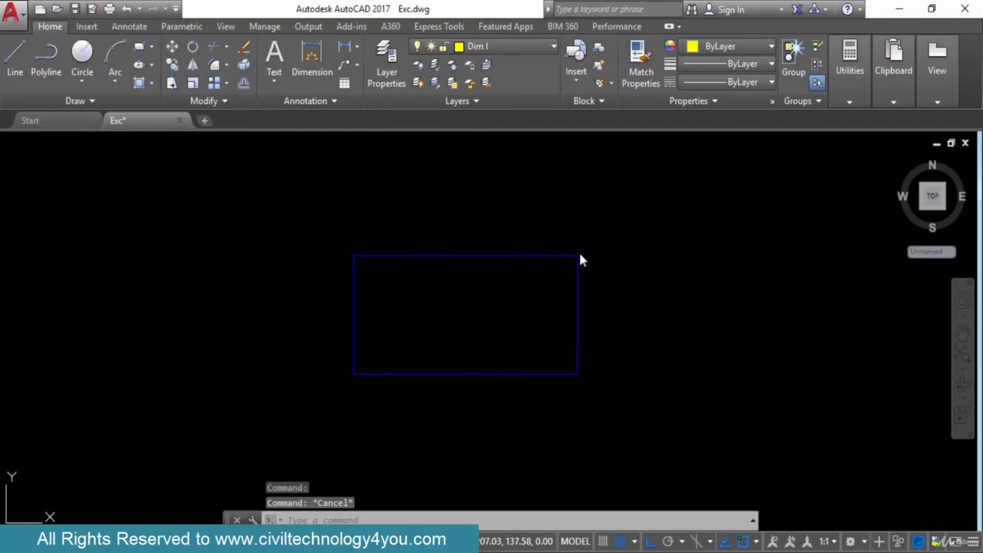
left_click(354, 255)
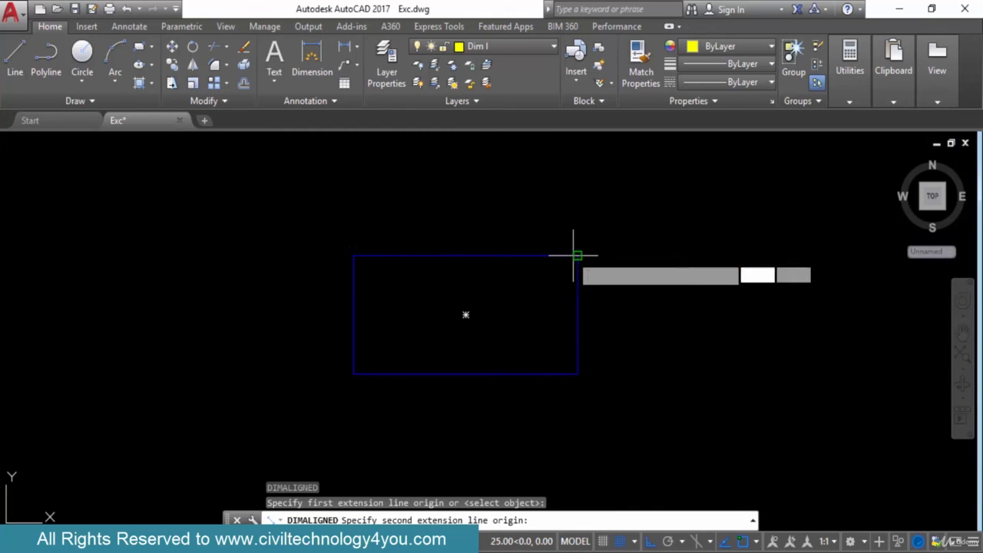
left_click(577, 255)
left_click(538, 219)
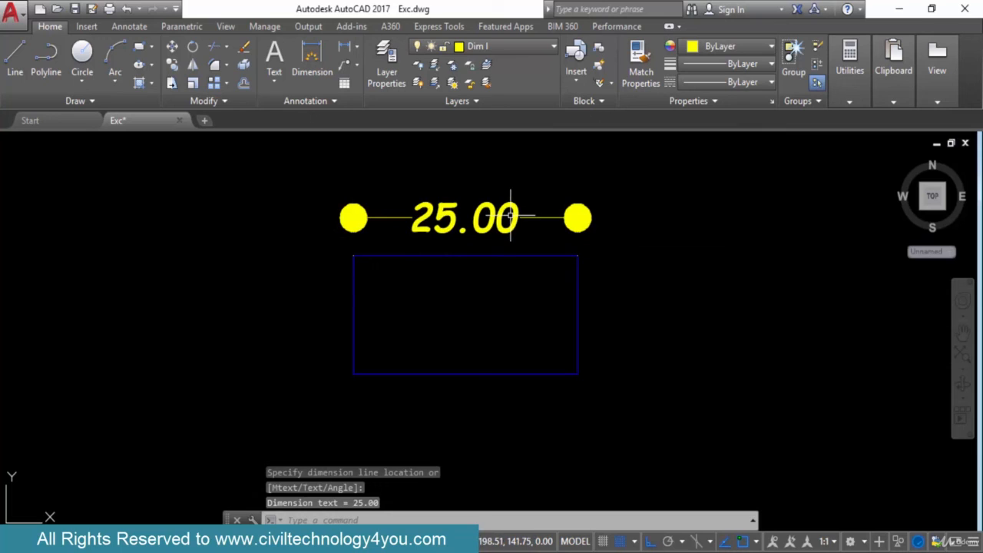
key("Escape")
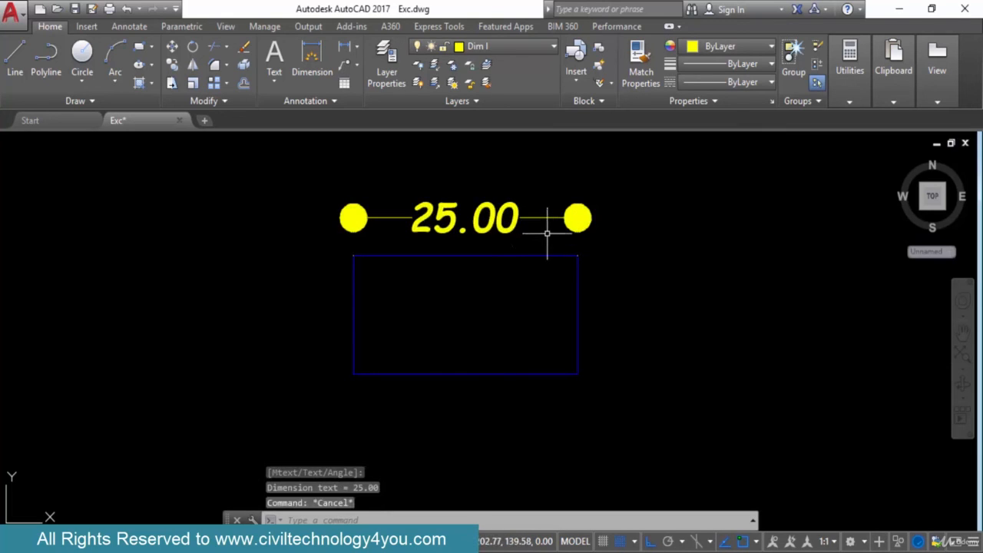